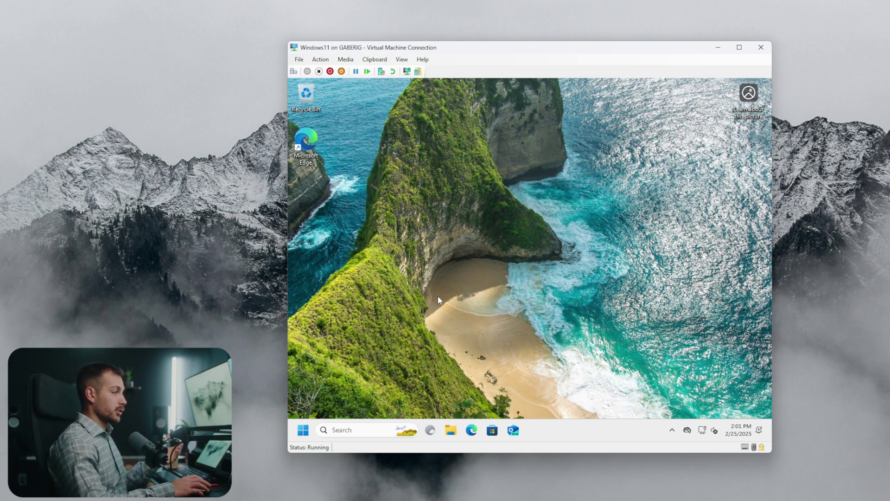
In Edge, go to the Windows 11 download page at aka.ms/downloadwindows11.
{"action": "left_click", "coordinate": [471, 430]}
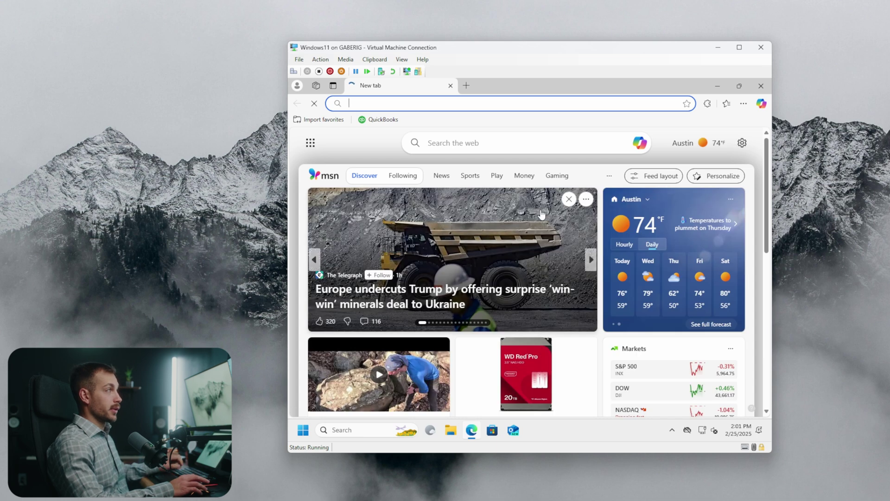
{"action": "type", "text": "aka"}
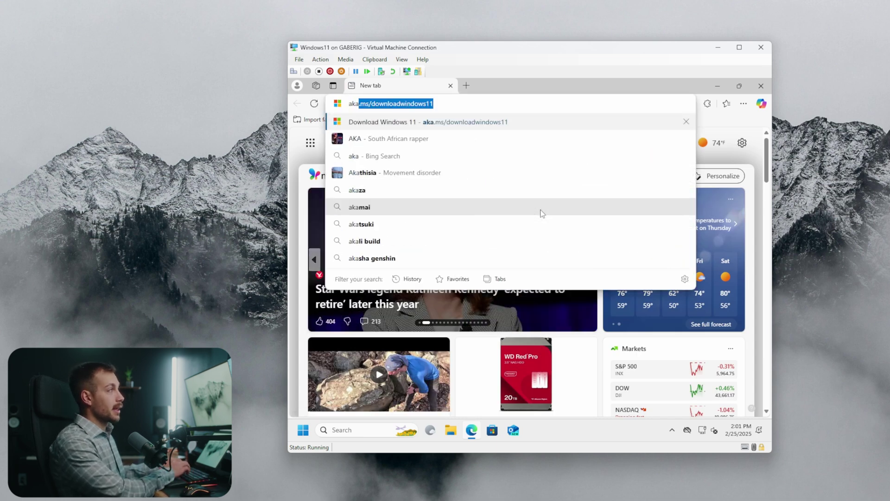
{"action": "type", "text": ".ms/dow"}
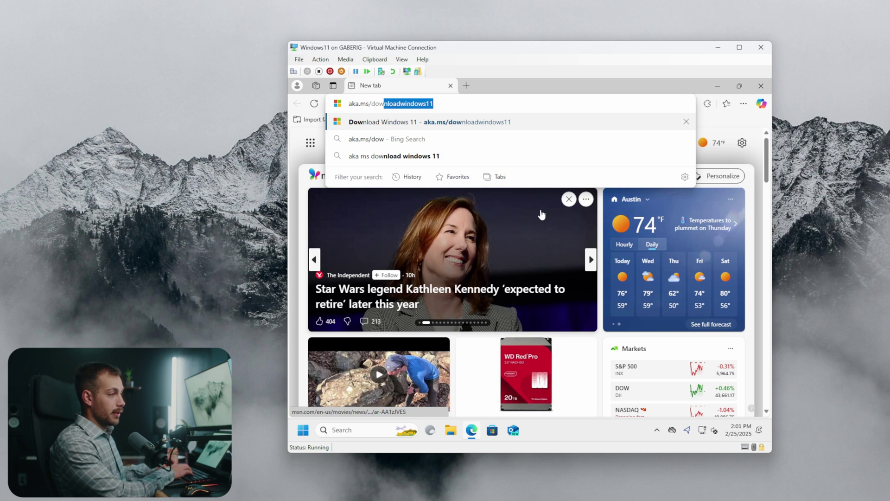
{"action": "key", "text": "Return"}
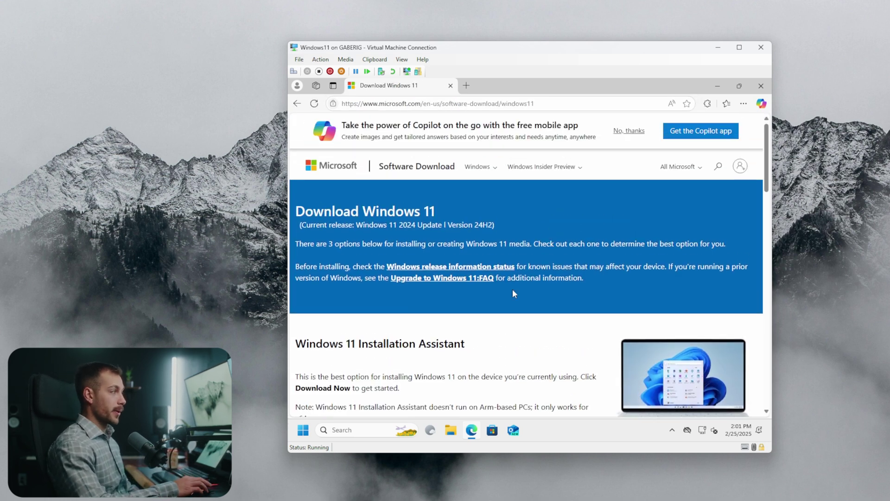
{"action": "scroll", "coordinate": [487, 283], "scroll_direction": "down", "scroll_amount": 10}
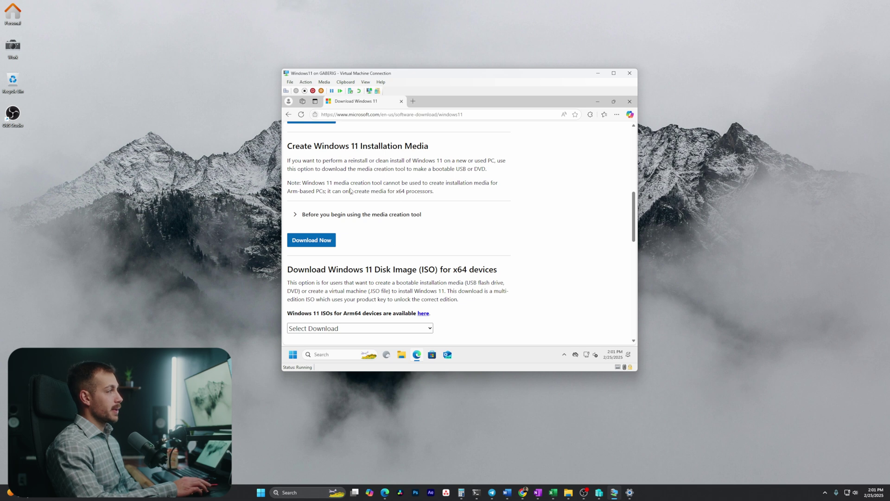
{"action": "scroll", "coordinate": [370, 208], "scroll_direction": "down", "scroll_amount": 3}
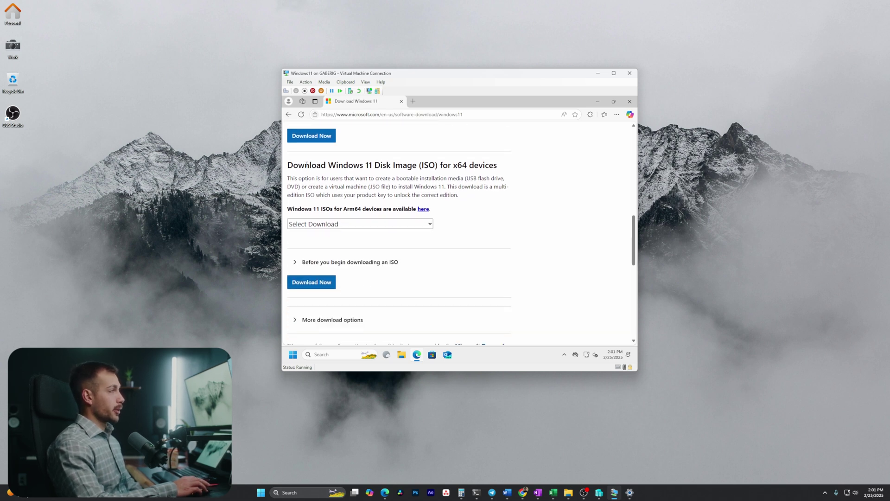
Under Disk Image, choose 'Windows 11 (multi-edition ISO for x64 devices)' and request the download.
{"action": "left_click_drag", "start_coordinate": [292, 163], "coordinate": [439, 166]}
{"action": "left_click", "coordinate": [482, 167]}
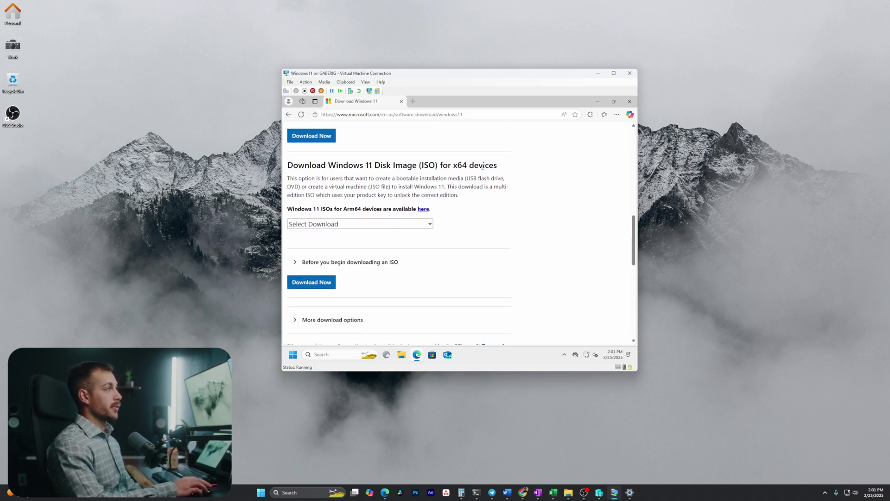
{"action": "left_click", "coordinate": [325, 224]}
{"action": "left_click", "coordinate": [324, 249]}
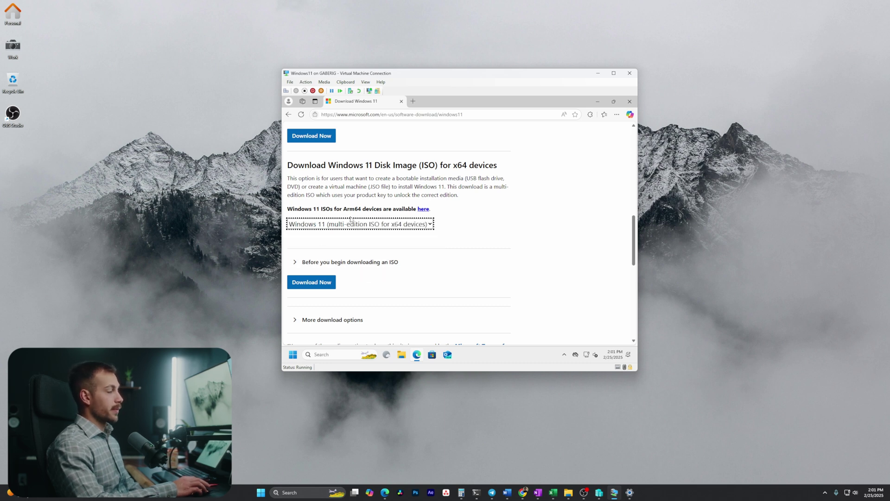
{"action": "left_click", "coordinate": [320, 282]}
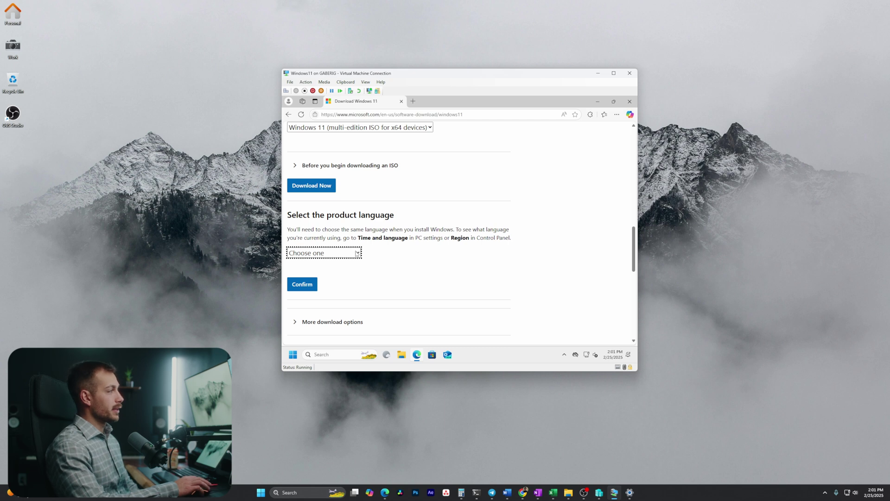
Confirm English (United States) to get the 64-bit link, then close Edge and open File Explorer.
{"action": "left_click", "coordinate": [357, 253]}
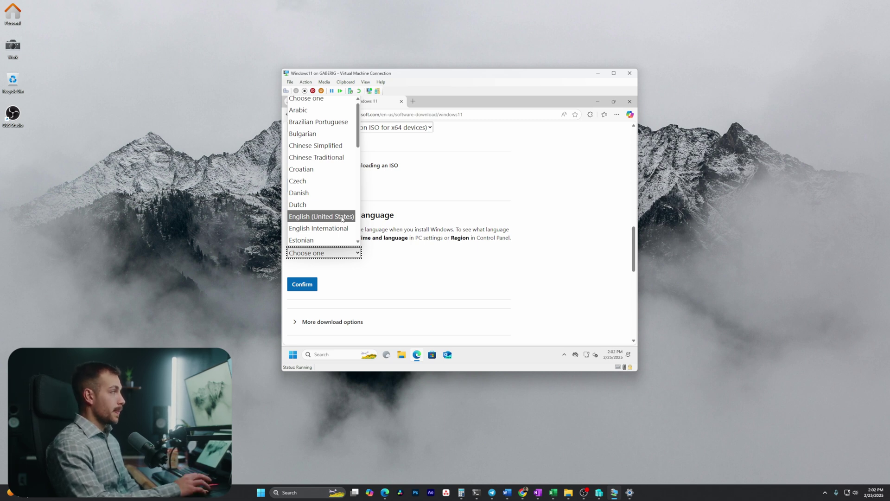
{"action": "left_click", "coordinate": [342, 216]}
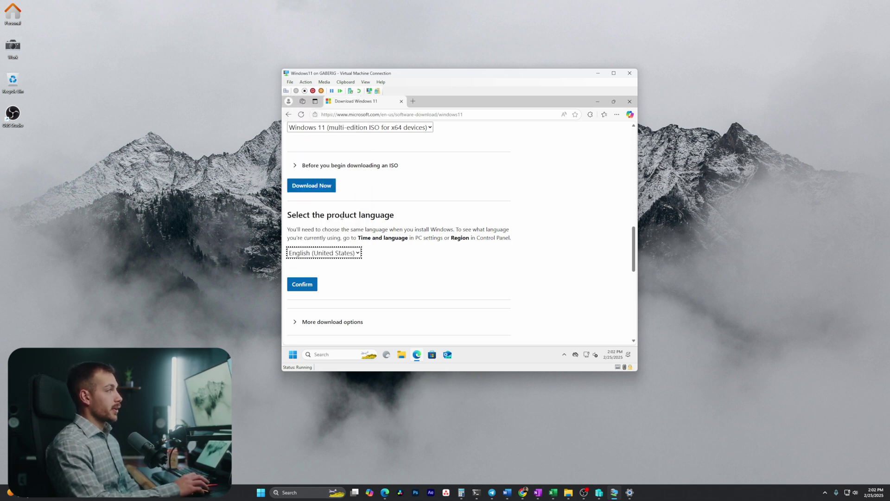
{"action": "left_click", "coordinate": [308, 291]}
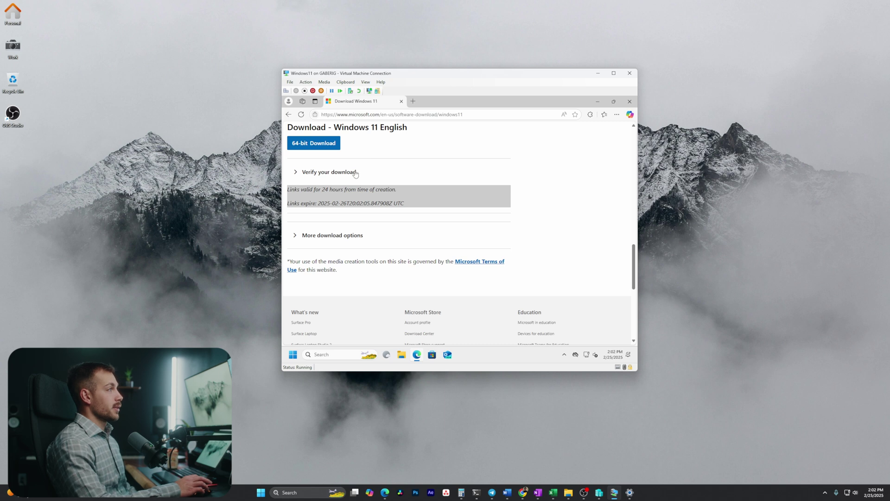
{"action": "left_click", "coordinate": [630, 102]}
{"action": "key", "text": "super+e"}
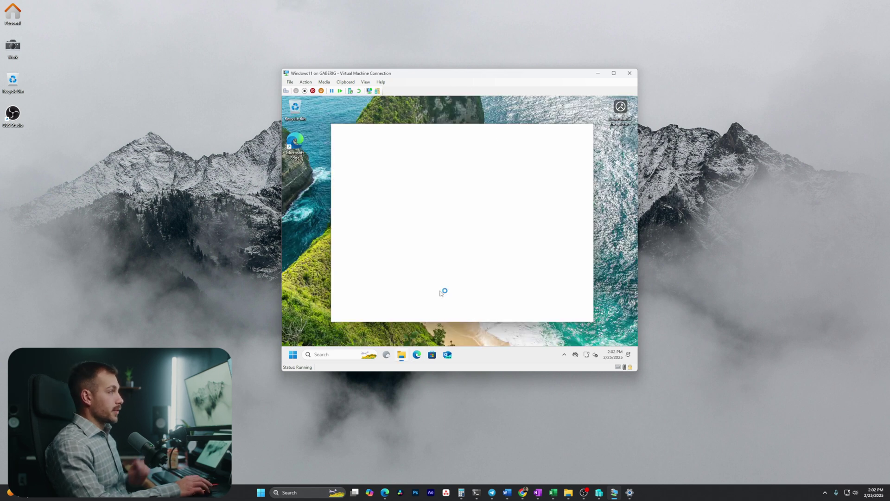
Mount the Windows 11 ISO from Downloads as DVD Drive (E:) by opening it with Windows Explorer.
{"action": "left_click", "coordinate": [356, 230]}
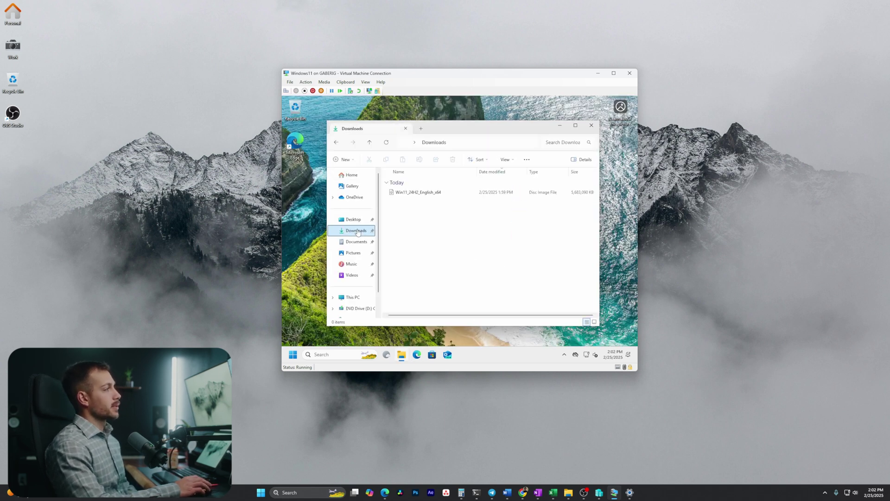
{"action": "right_click", "coordinate": [406, 194]}
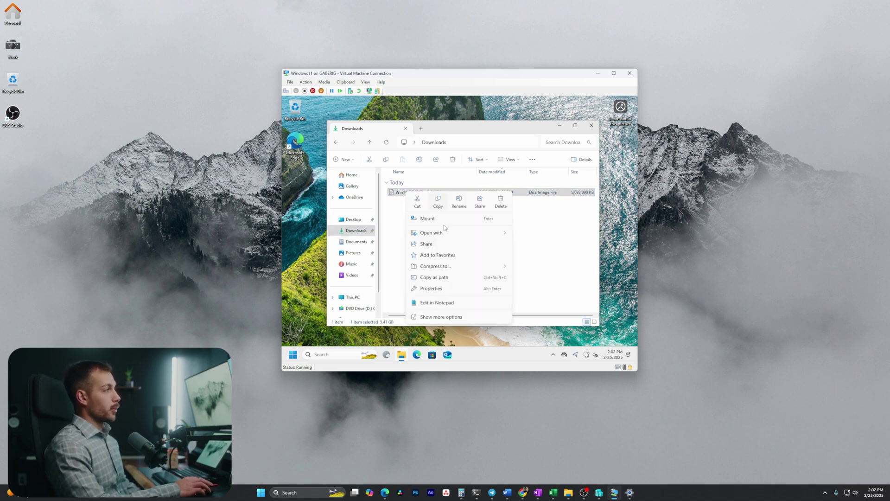
{"action": "mouse_move", "coordinate": [435, 234]}
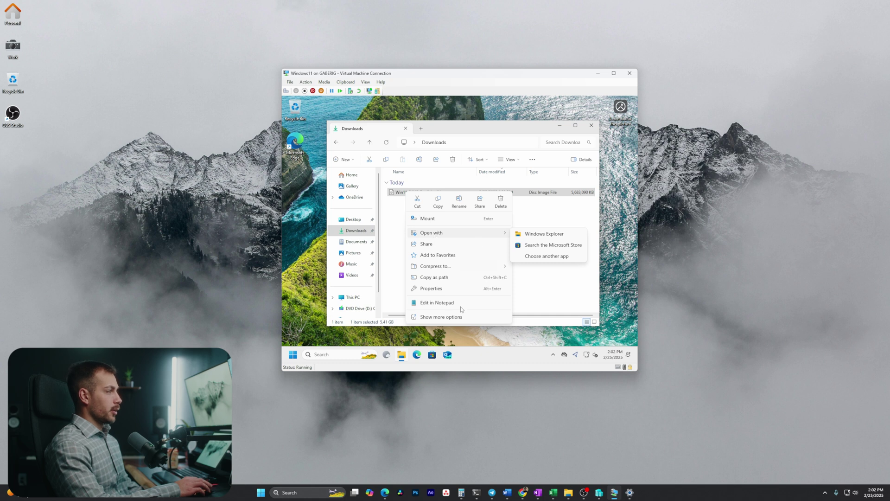
{"action": "left_click", "coordinate": [452, 317]}
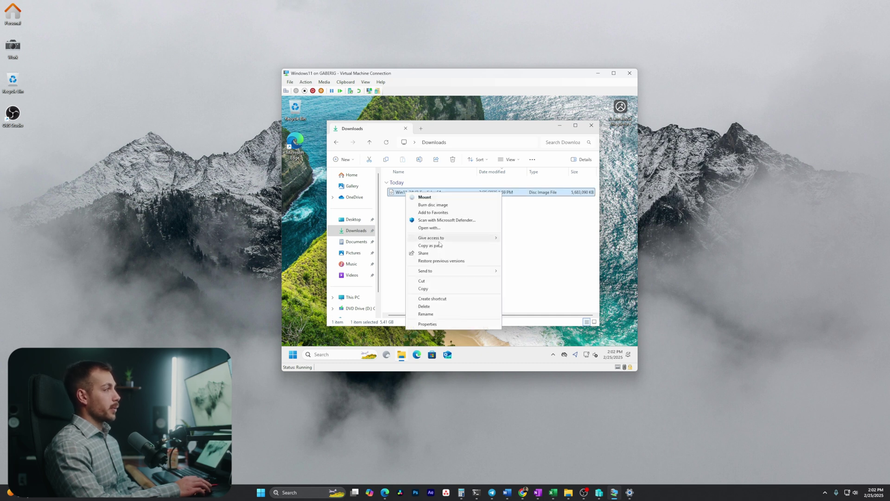
{"action": "left_click", "coordinate": [428, 227]}
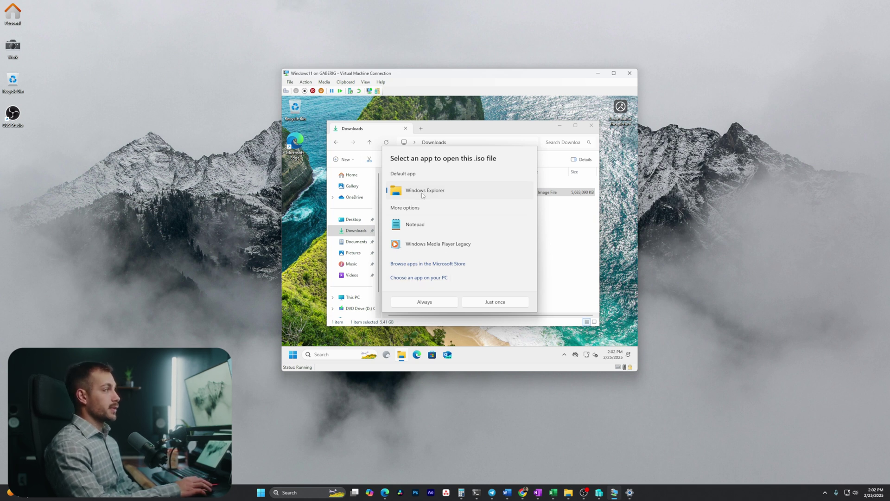
{"action": "left_click", "coordinate": [448, 299]}
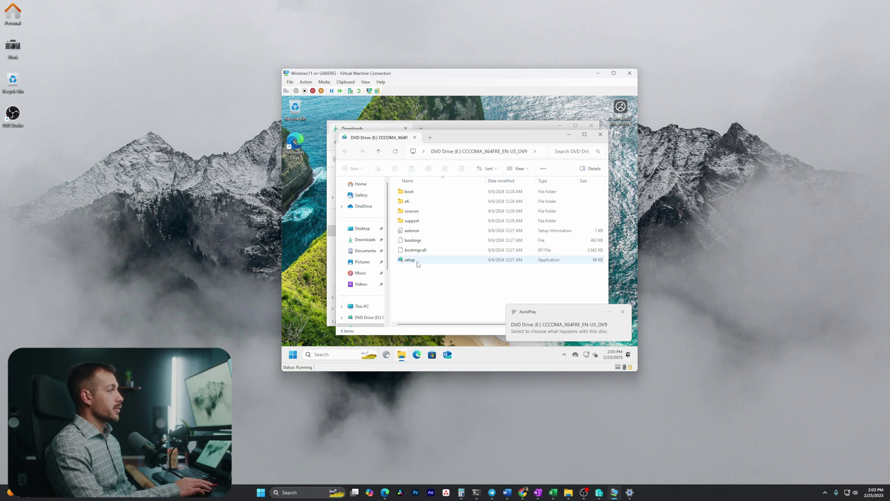
Launch setup from the mounted disc, allow it to make changes, and opt out of improvement feedback.
{"action": "double_click", "coordinate": [411, 260]}
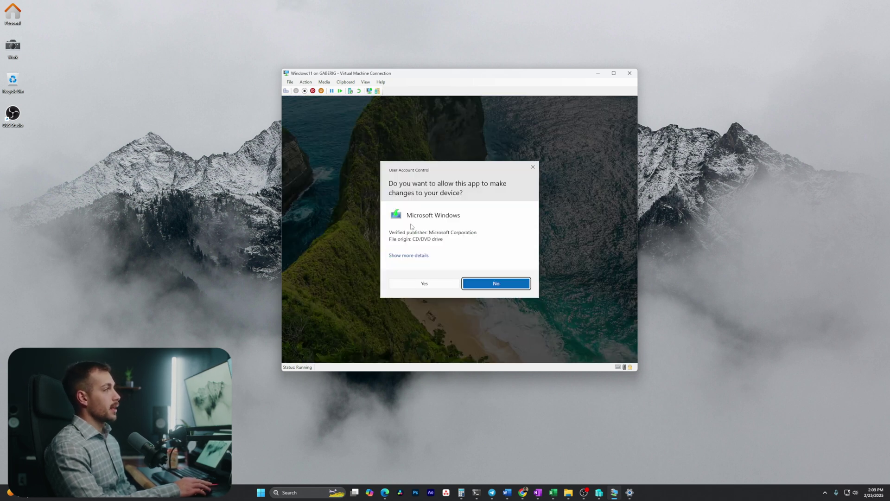
{"action": "left_click", "coordinate": [440, 280]}
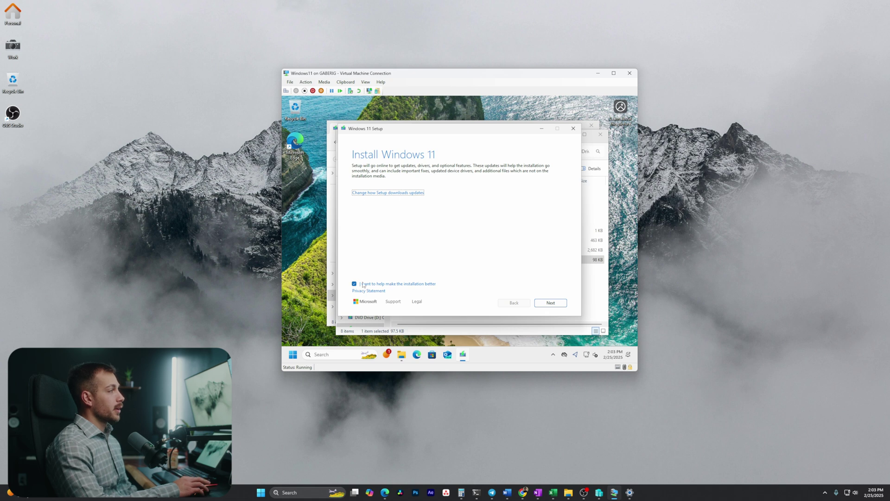
{"action": "left_click", "coordinate": [356, 284]}
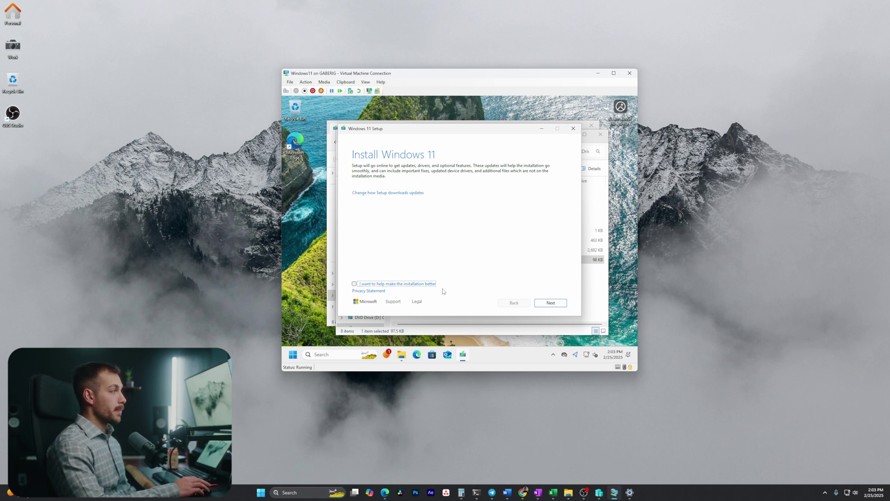
Choose 'Not right now' for updates and accept the licence terms.
{"action": "left_click", "coordinate": [375, 195]}
{"action": "left_click", "coordinate": [360, 206]}
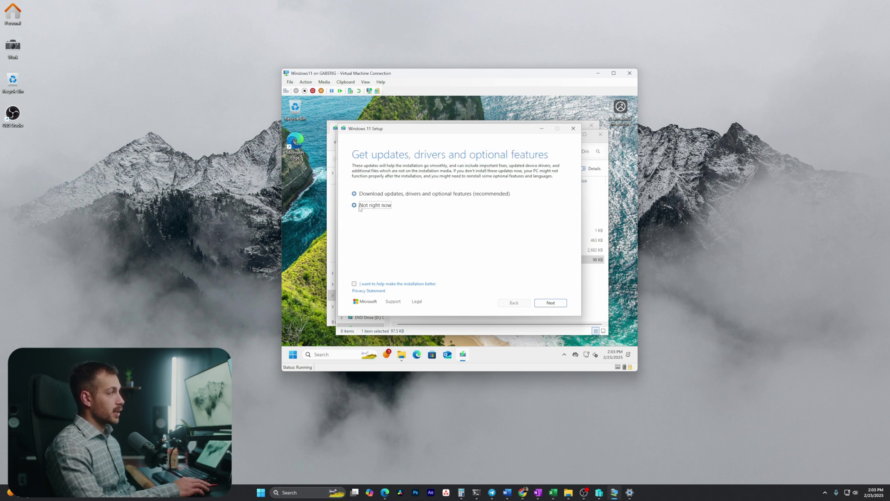
{"action": "left_click", "coordinate": [551, 303]}
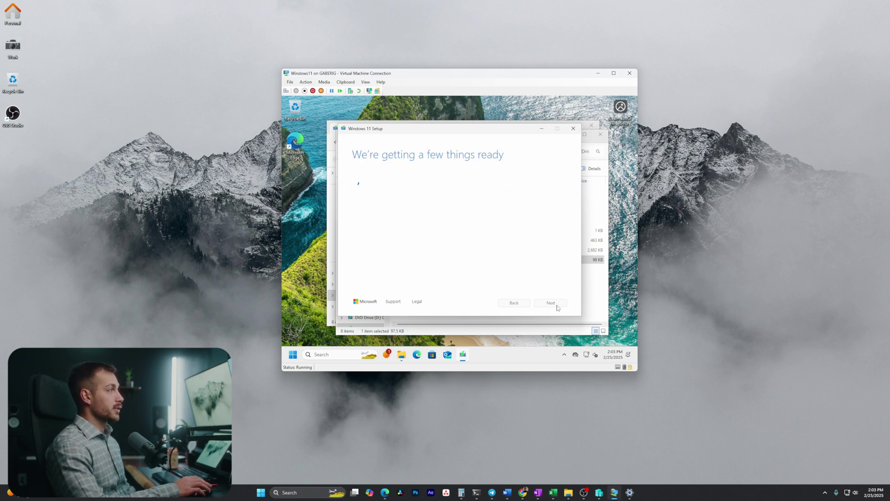
{"action": "left_click", "coordinate": [551, 302]}
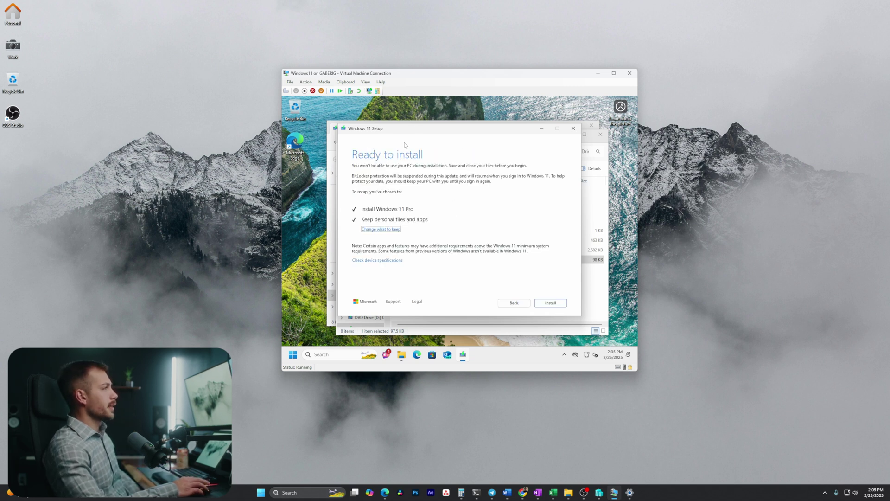
{"action": "left_click", "coordinate": [385, 230]}
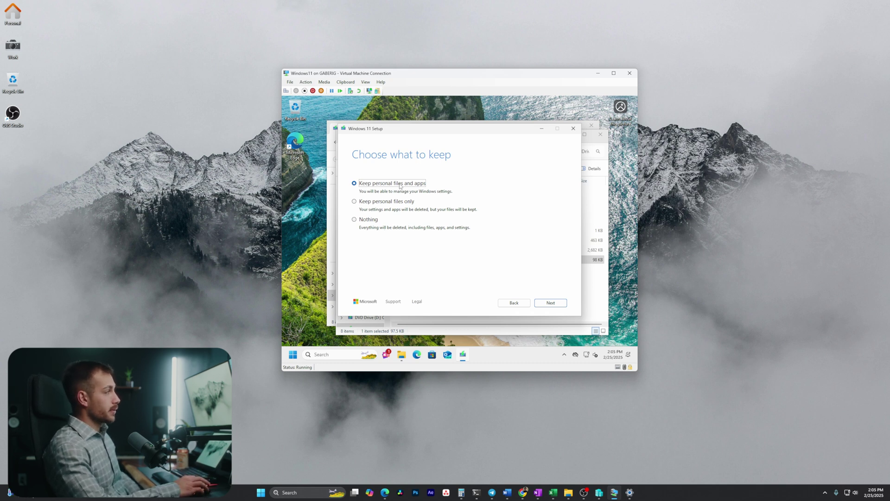
{"action": "left_click", "coordinate": [372, 223]}
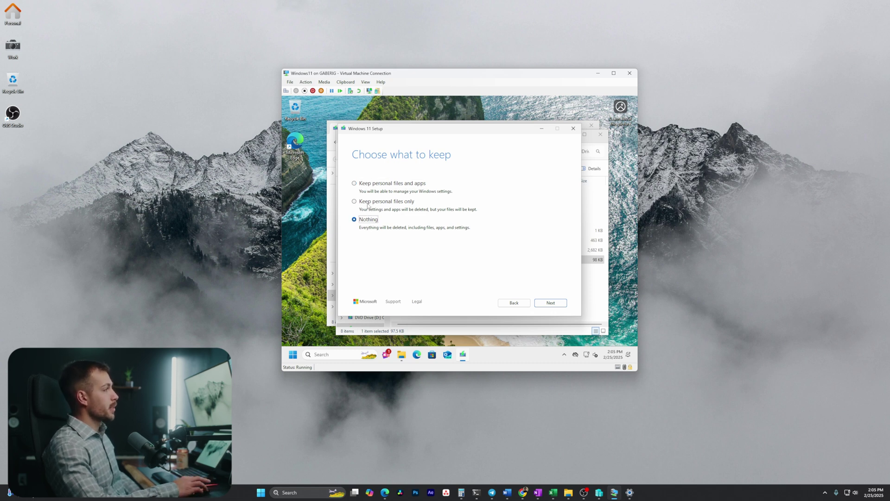
{"action": "left_click", "coordinate": [368, 205]}
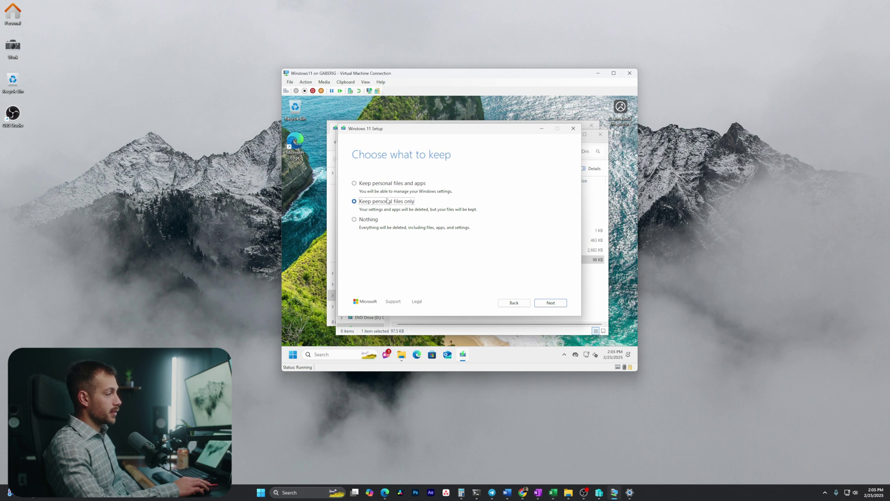
{"action": "left_click", "coordinate": [386, 184]}
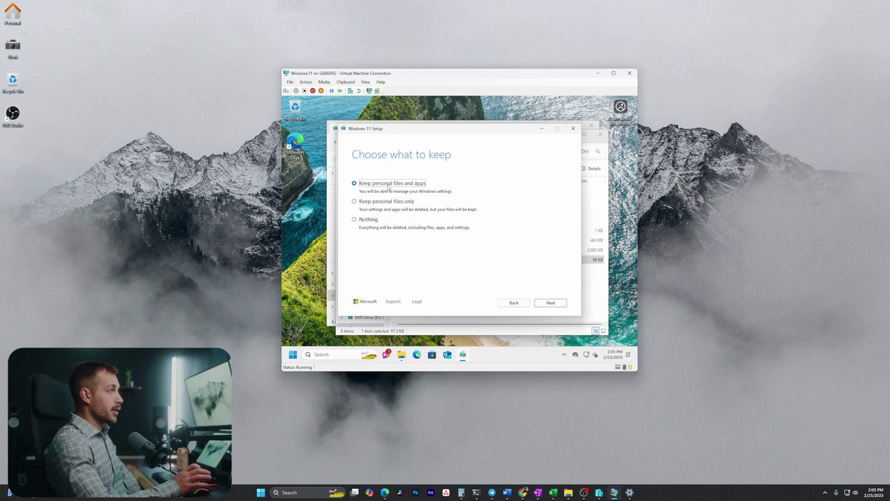
{"action": "left_click", "coordinate": [550, 303]}
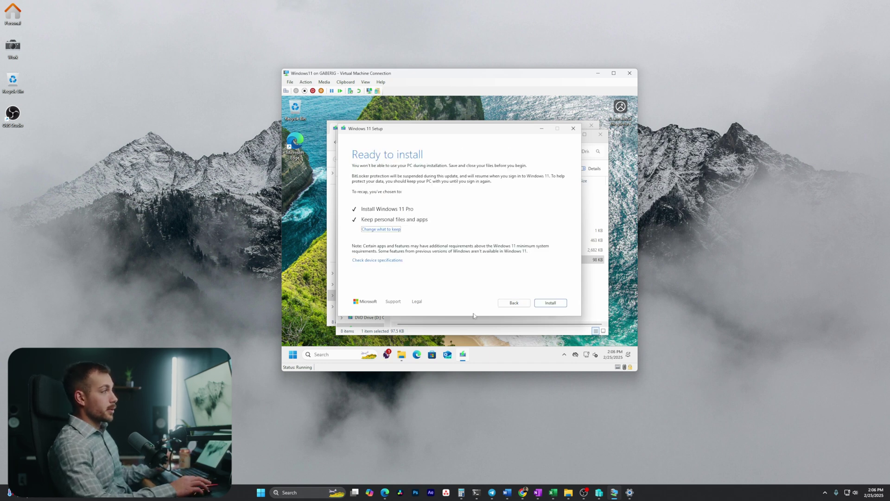
Install the Windows 11 Pro upgrade, keeping personal files and apps.
{"action": "left_click", "coordinate": [550, 302]}
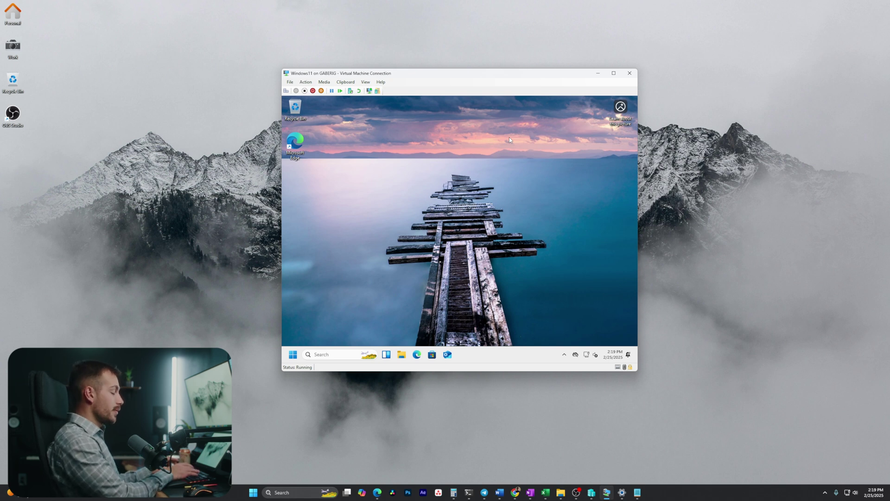
Open Settings, go to the Activation page, and bring up the Change product key dialog.
{"action": "key", "text": "super+i"}
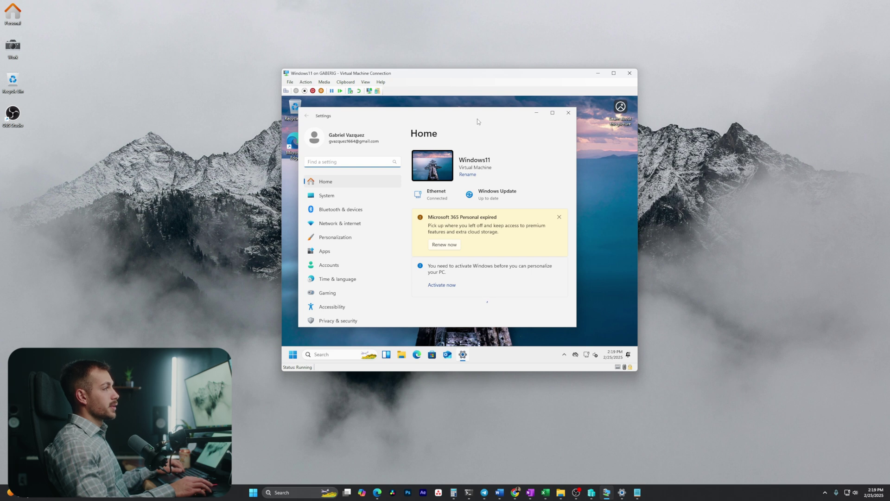
{"action": "left_click_drag", "start_coordinate": [478, 118], "coordinate": [504, 123]}
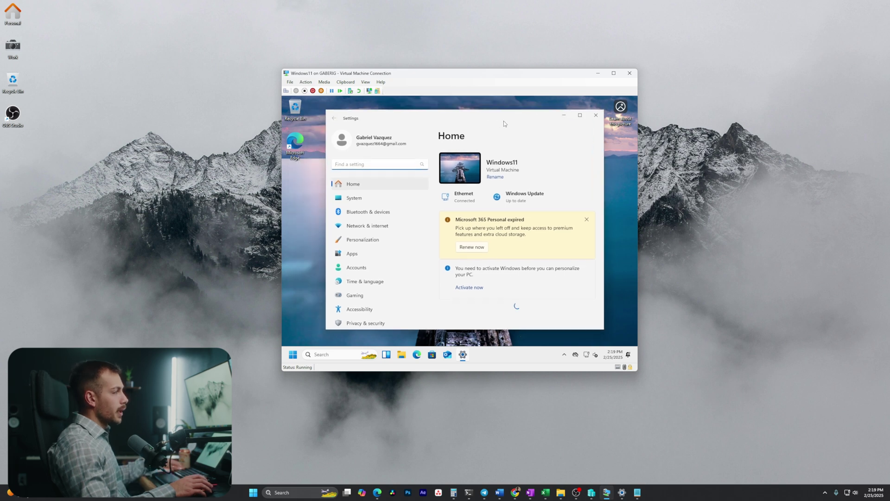
{"action": "left_click", "coordinate": [480, 289]}
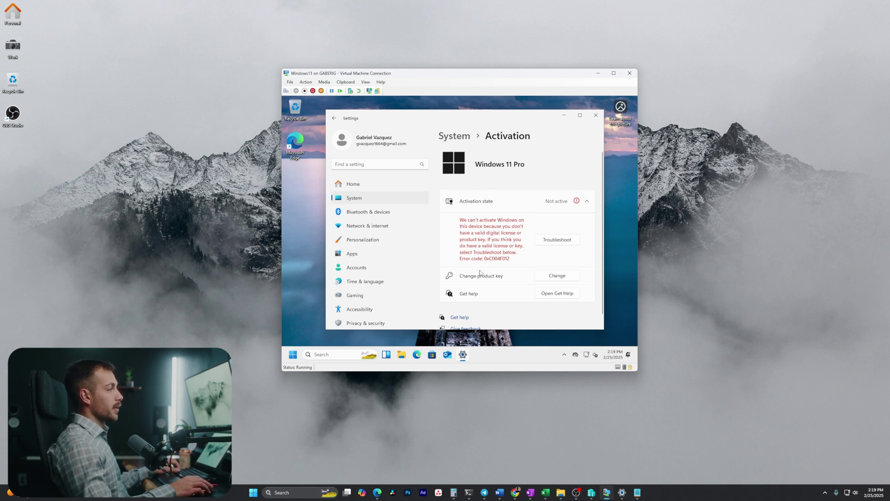
{"action": "left_click", "coordinate": [553, 277]}
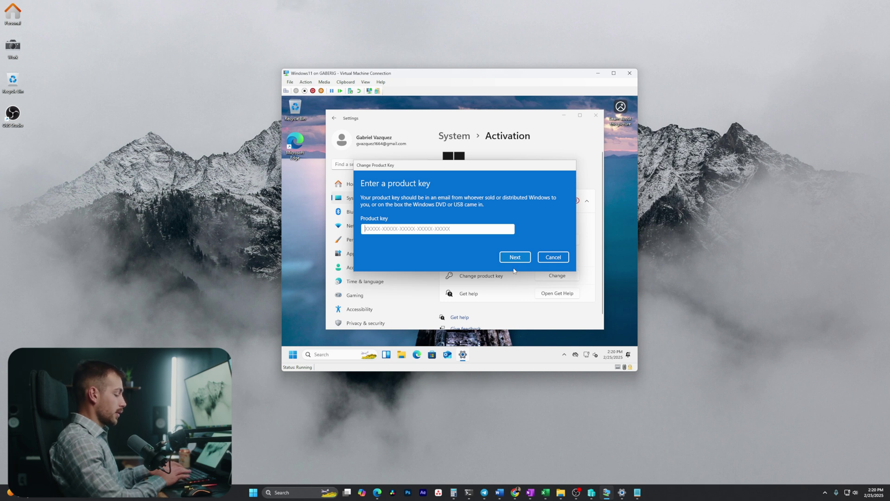
Paste the product key, activate Windows 11 Pro, and close the confirmation.
{"action": "key", "text": "ctrl+v"}
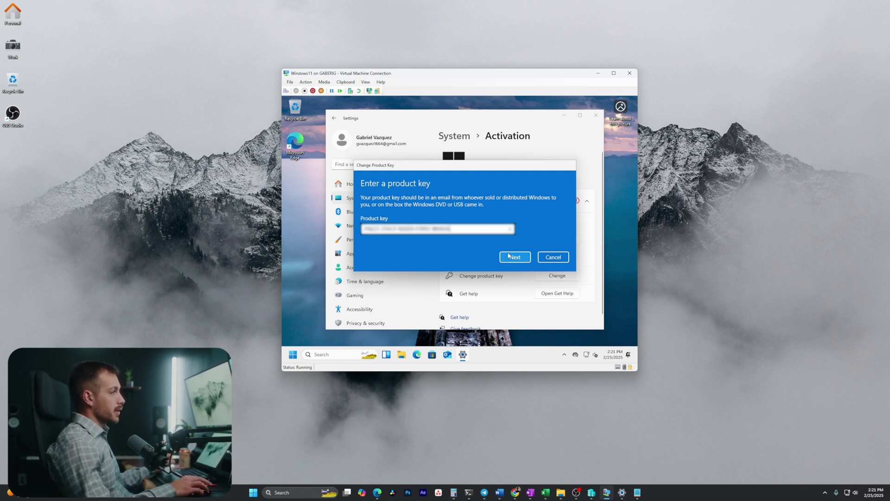
{"action": "left_click", "coordinate": [513, 258]}
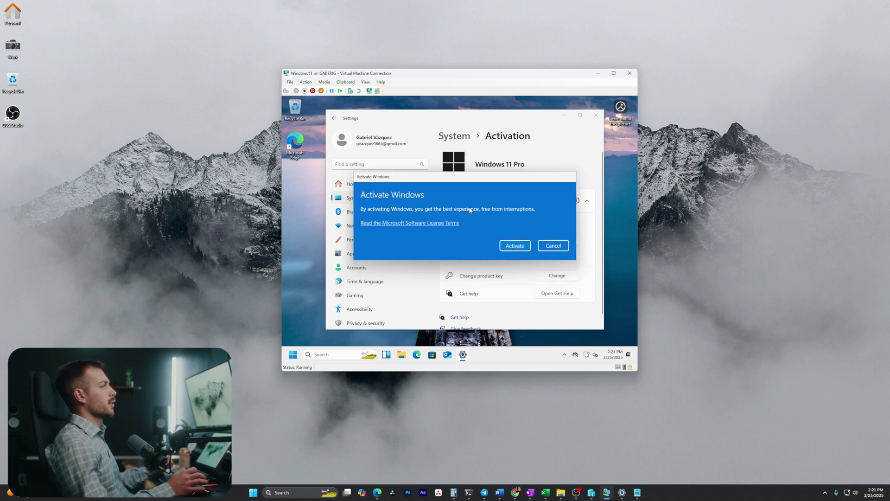
{"action": "left_click", "coordinate": [522, 249]}
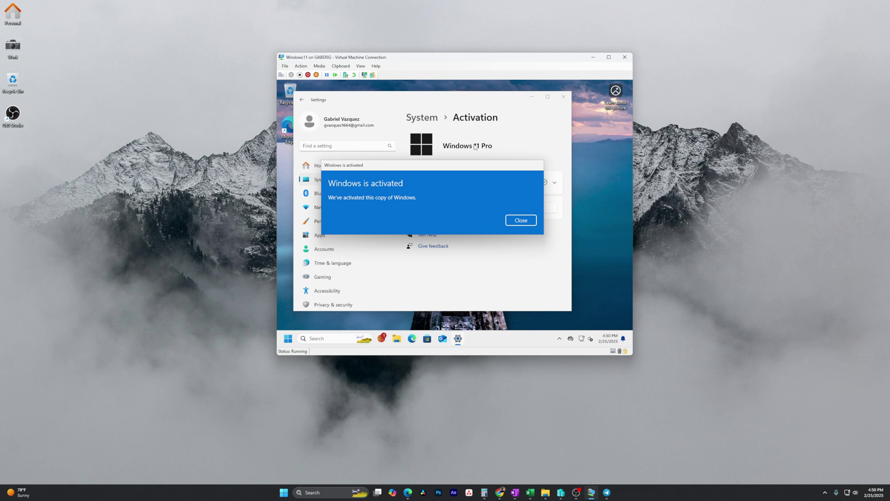
{"action": "left_click", "coordinate": [521, 220]}
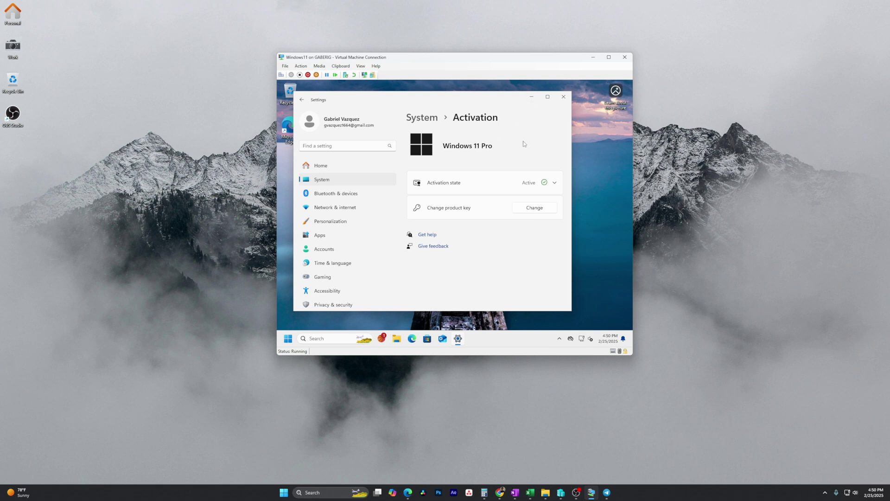
Minimize the Settings window to reveal the activated Windows 11 desktop.
{"action": "left_click", "coordinate": [531, 99]}
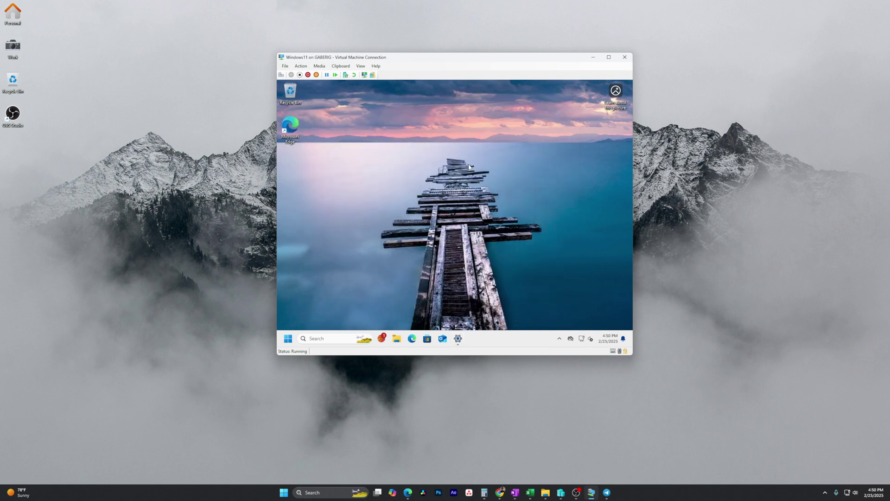